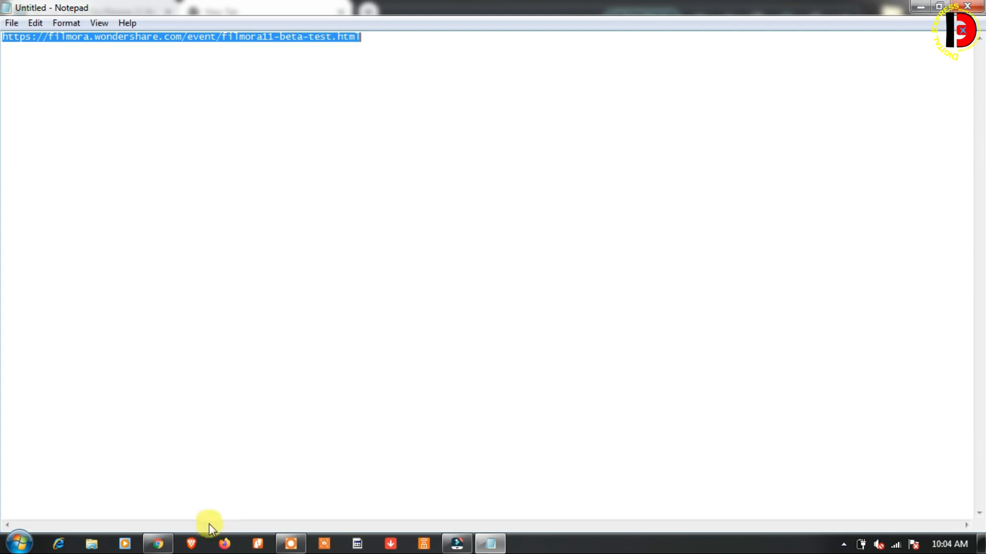
click(159, 543)
click(250, 42)
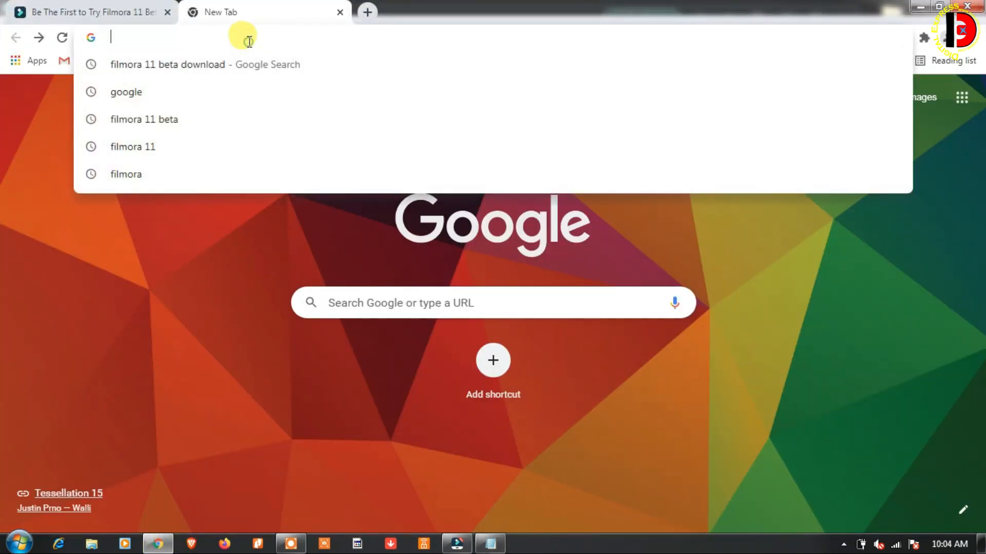
right_click(250, 41)
click(282, 106)
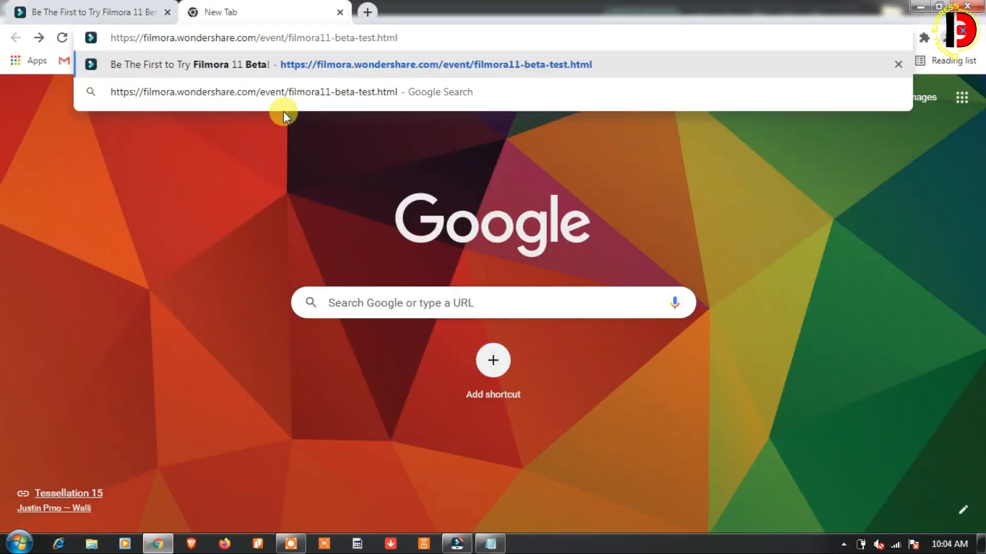
key(Return)
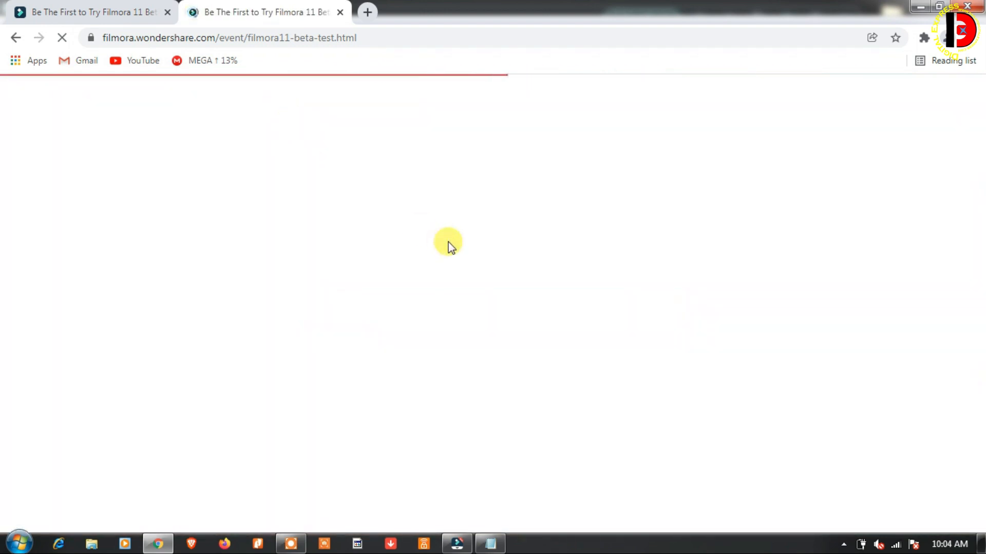
- Start the Filmora 11 Beta download from the page and view the macOS system requirements
scroll(523, 300, down, 15)
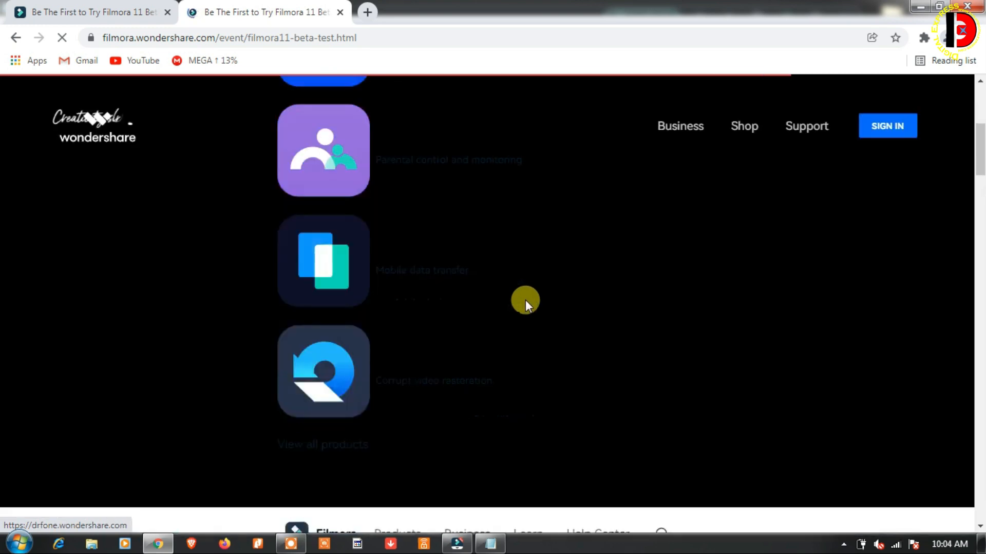
scroll(578, 321, up, 3)
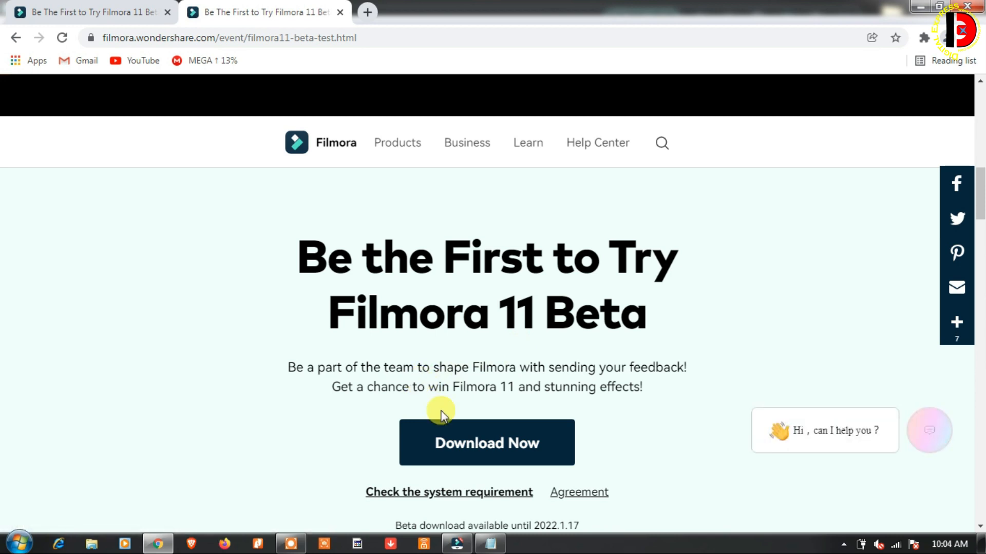
click(508, 453)
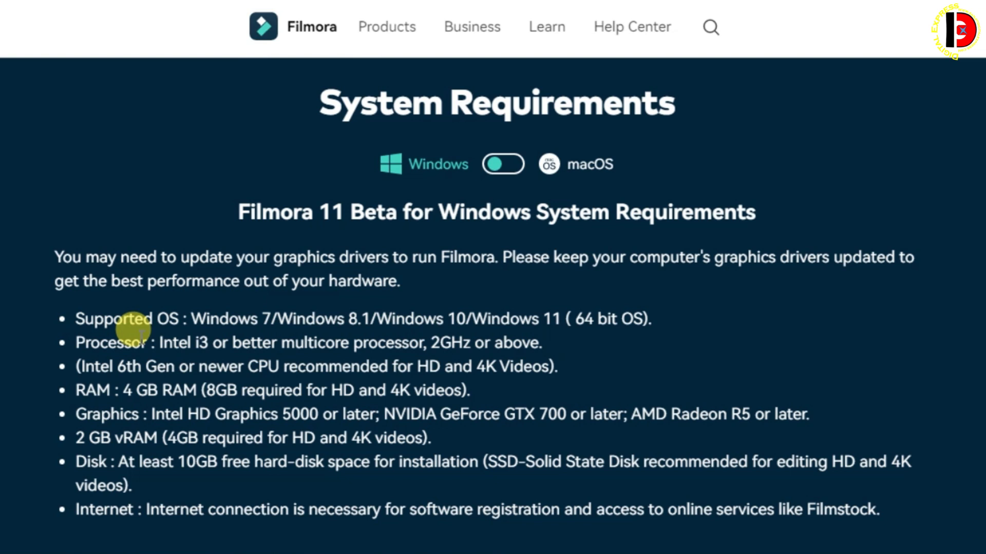
click(548, 167)
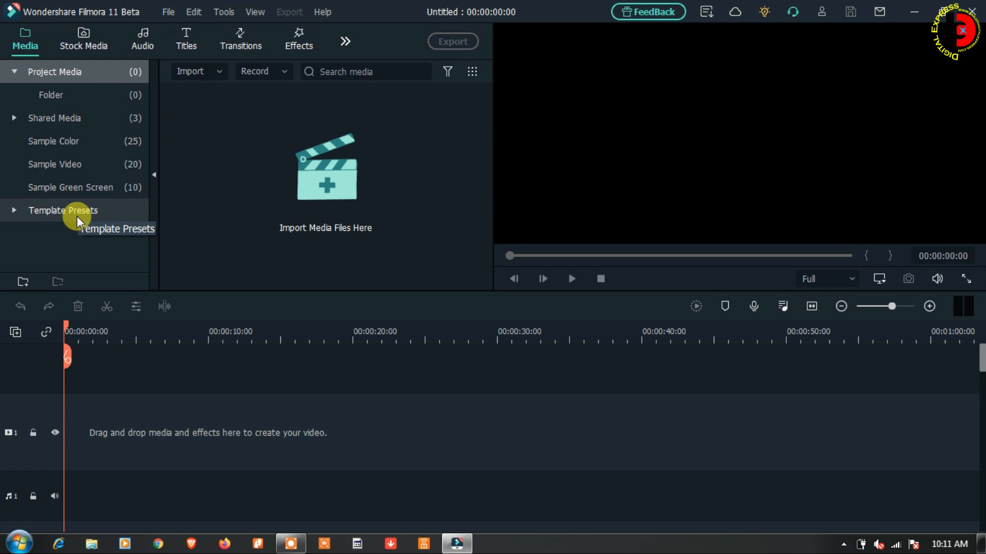
- In Wondershare Filmora 11 Beta, examine the Youtube Channel template presets and the stock media, titles, transitions and effects libraries
click(63, 213)
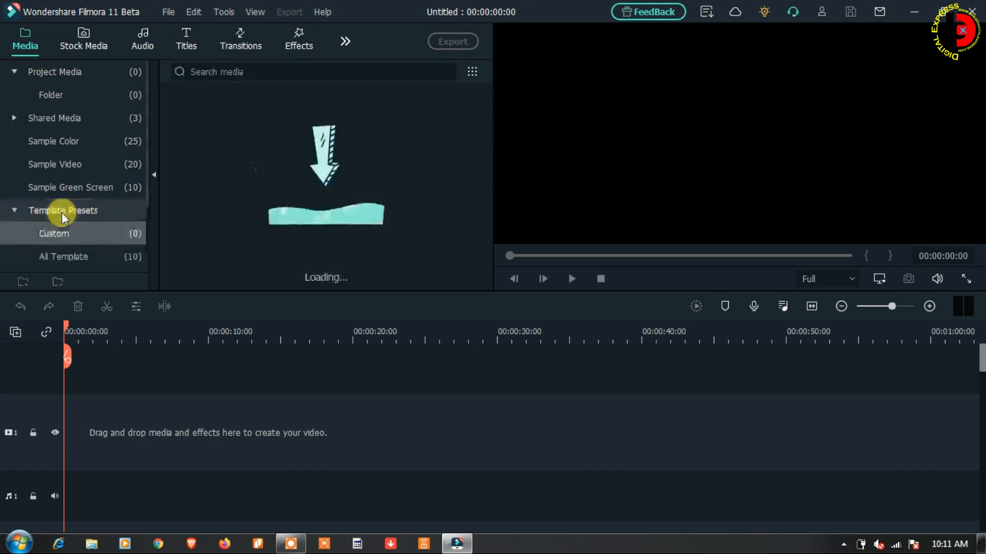
scroll(100, 243, down, 1)
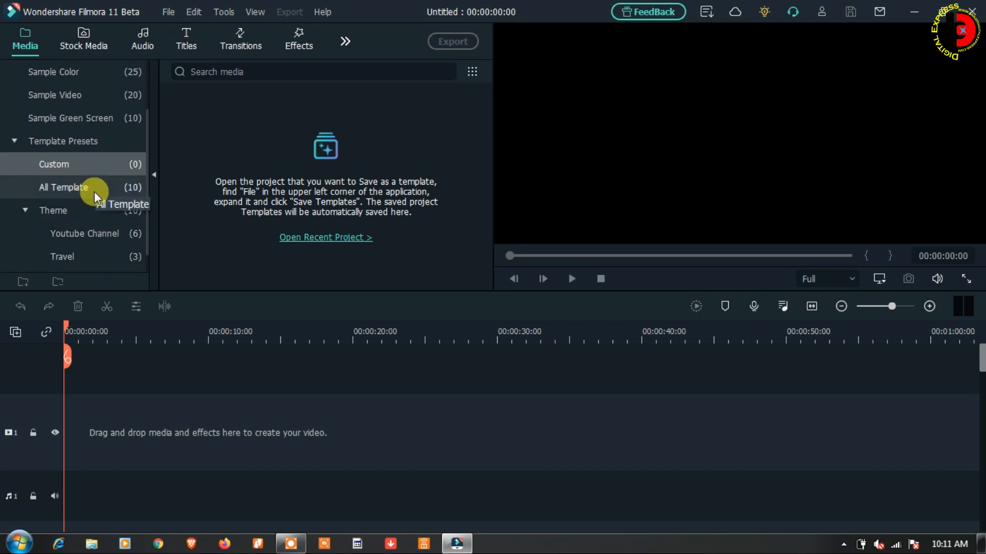
click(96, 234)
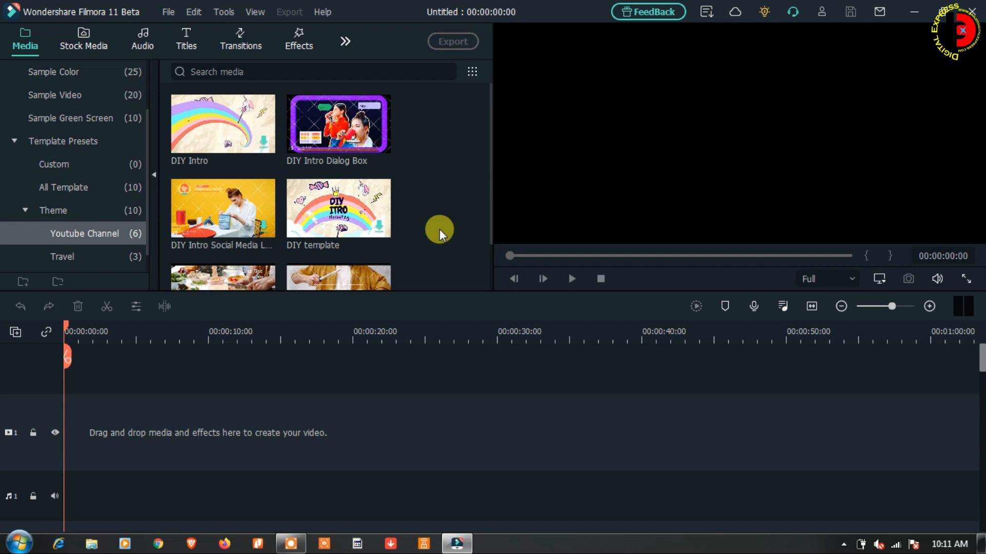
click(82, 37)
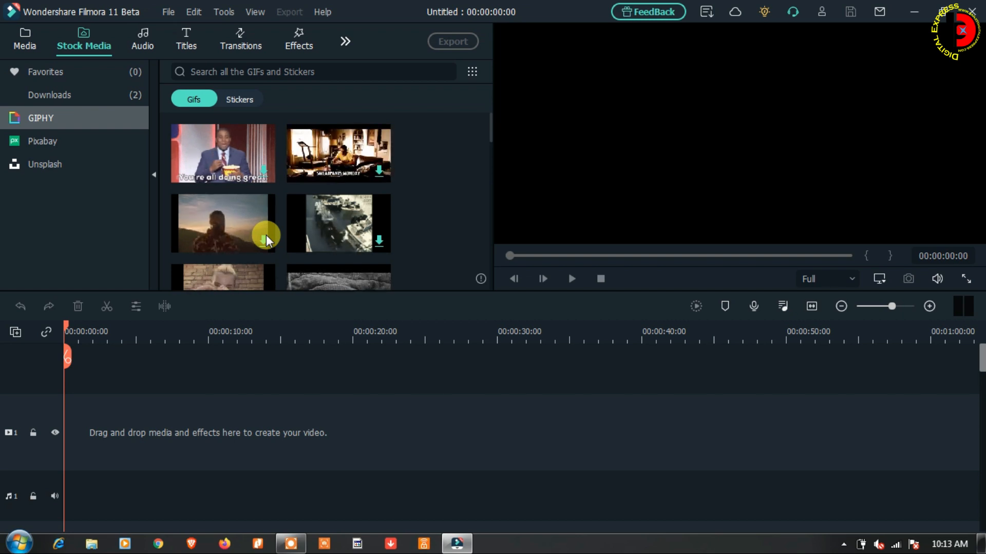
click(186, 46)
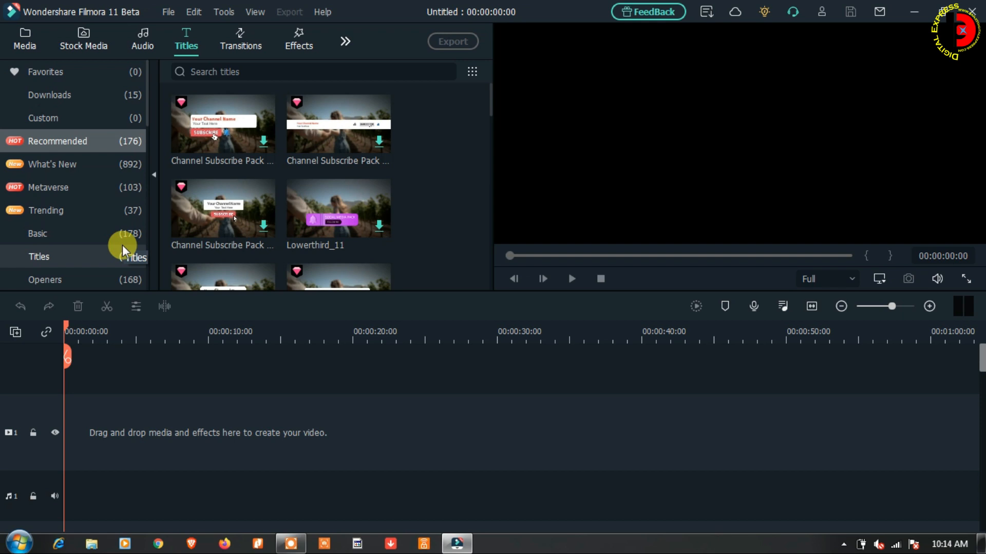
click(241, 45)
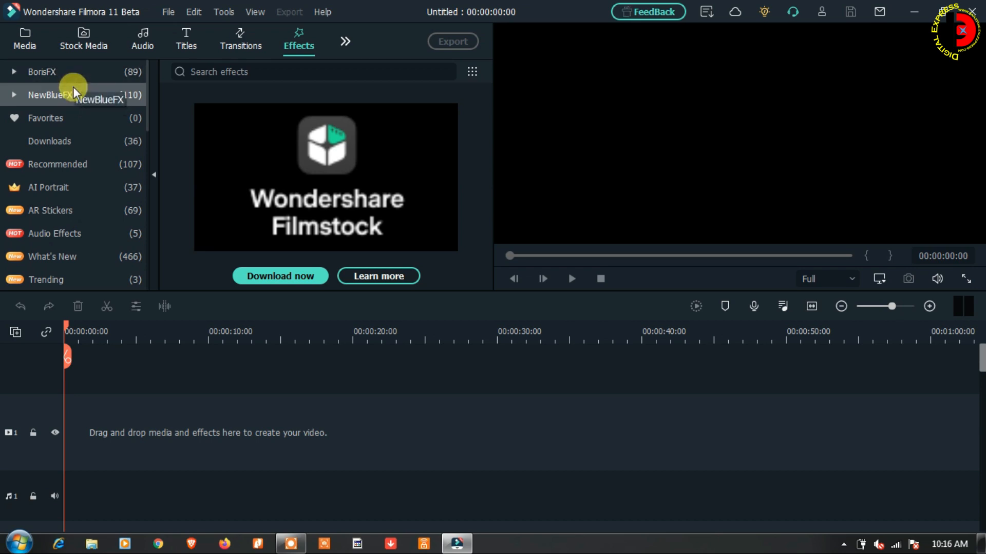
click(343, 41)
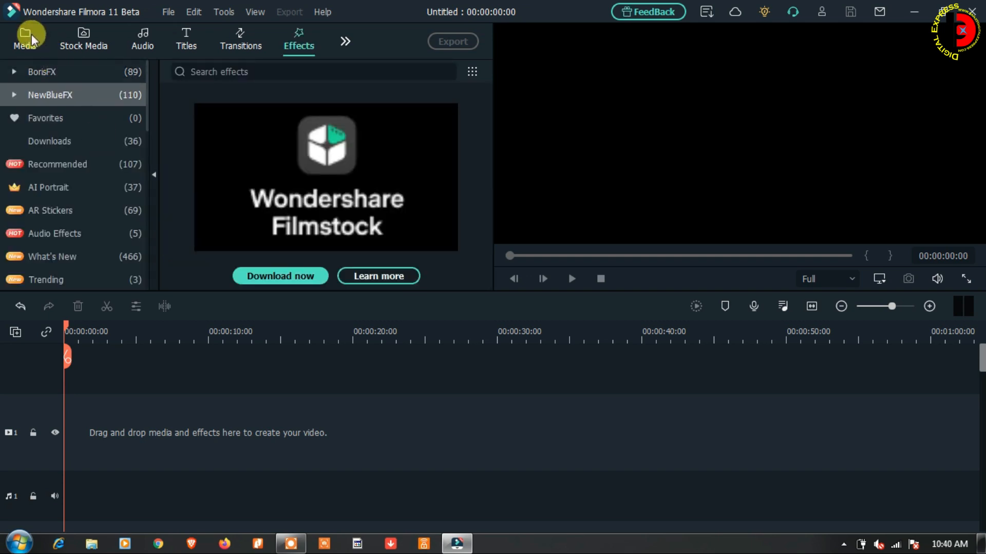
- Place the Cherry Blossom sample video at the start of the first video track
click(32, 36)
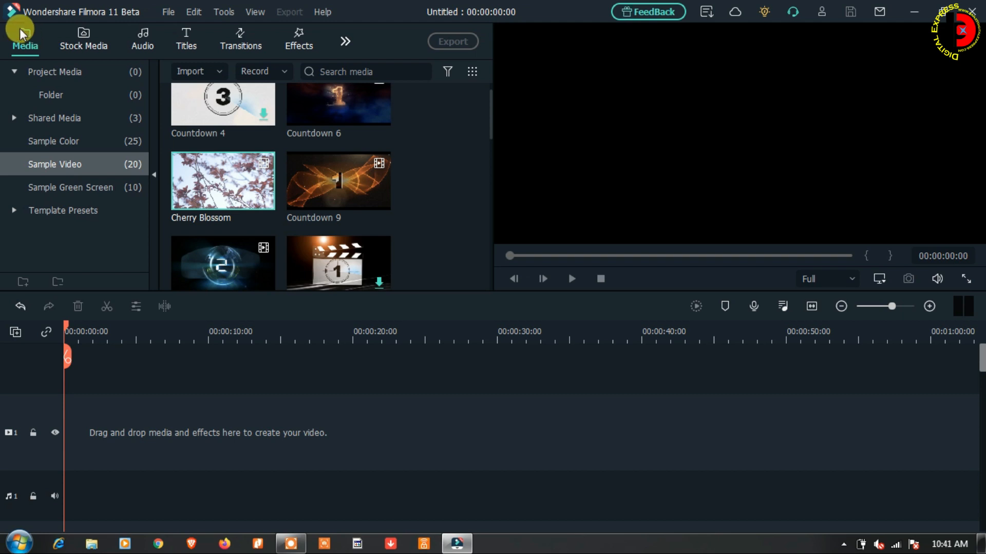
drag(217, 166, 78, 432)
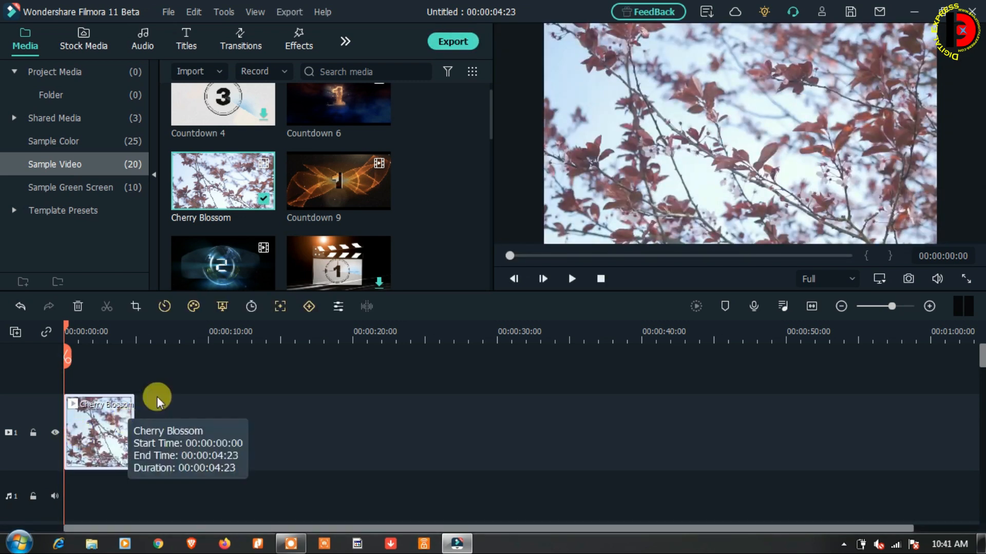
- Apply the Bullet time speed ramping preset to the Cherry Blossom clip and shift the curve point after its dip further along
click(165, 306)
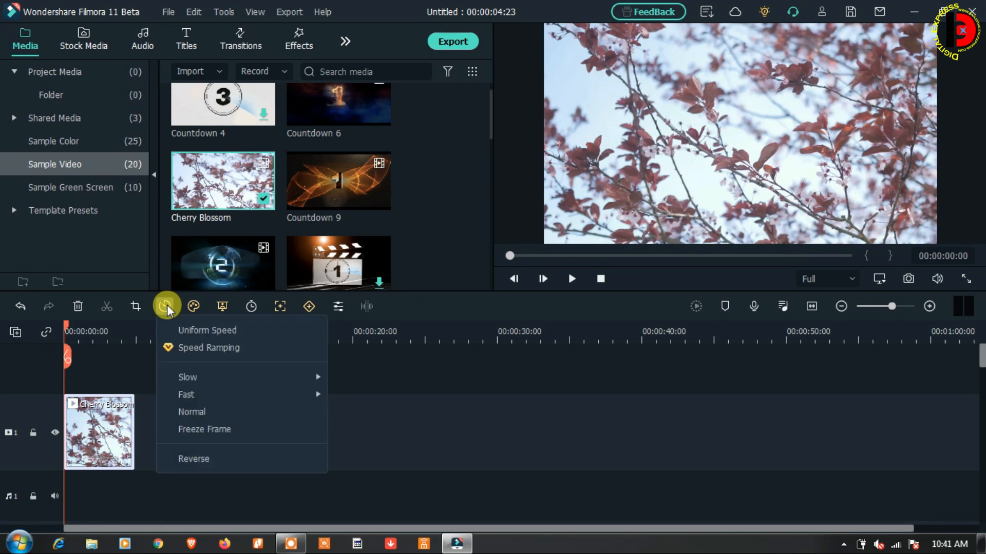
click(221, 348)
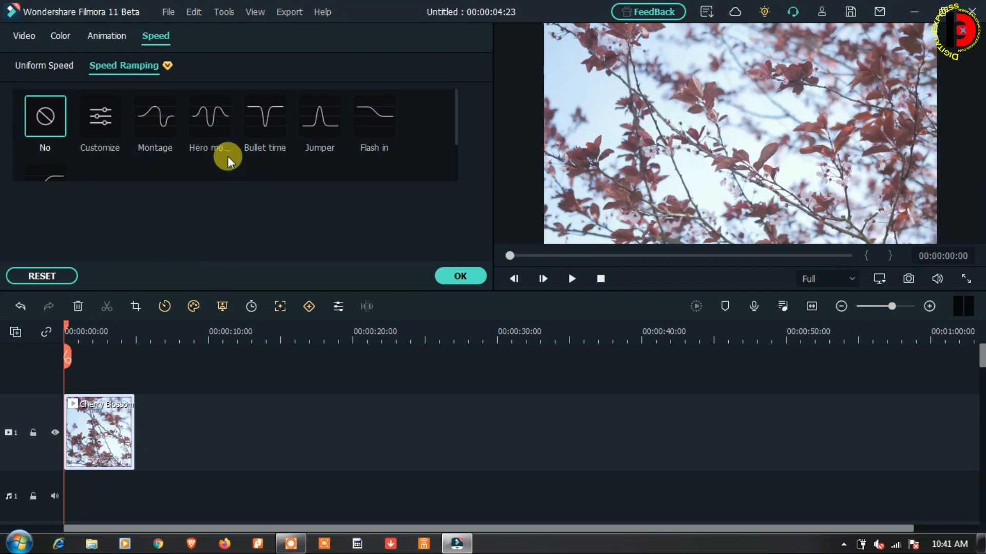
click(262, 110)
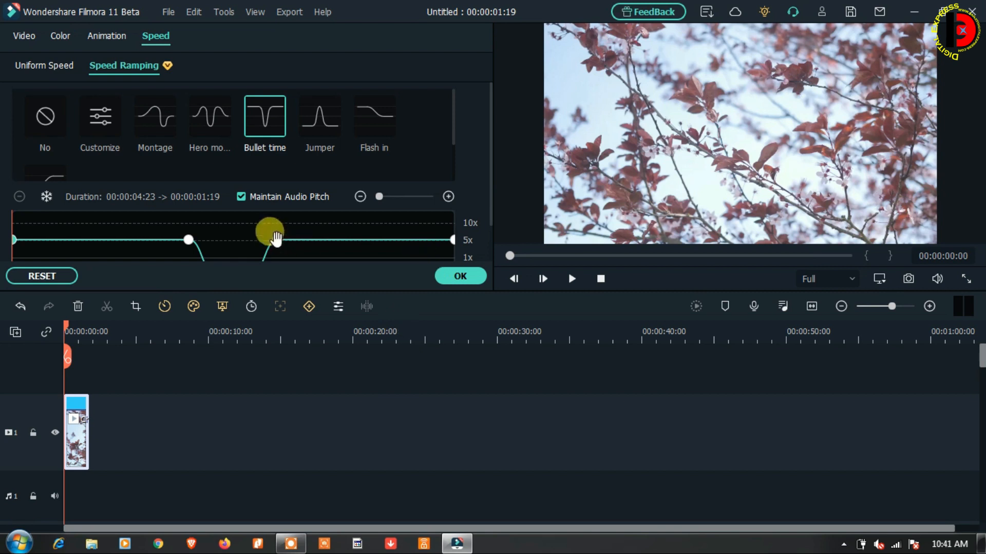
drag(277, 240, 316, 247)
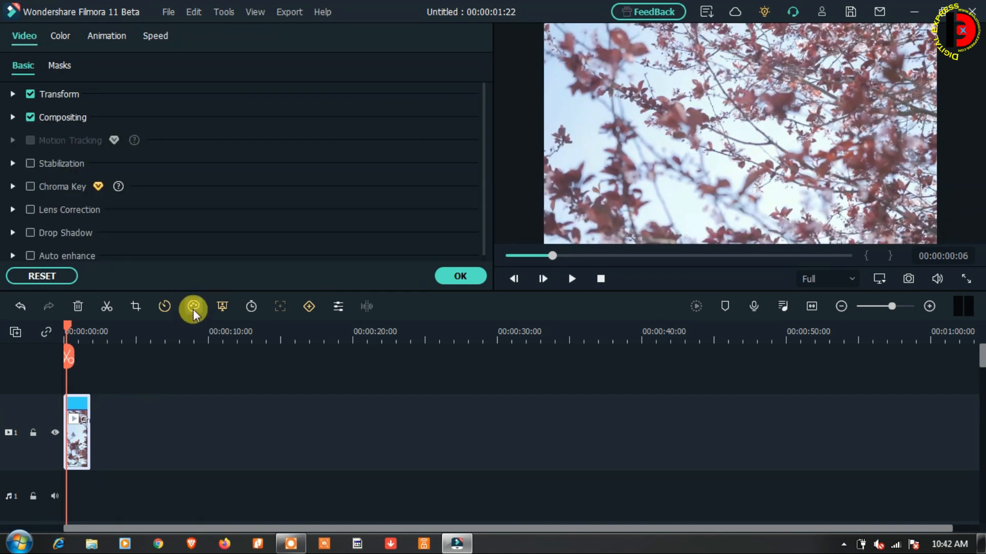
- Enable Chroma Key on the Cherry Blossom clip and look through its settings
mouse_move(195, 306)
click(222, 307)
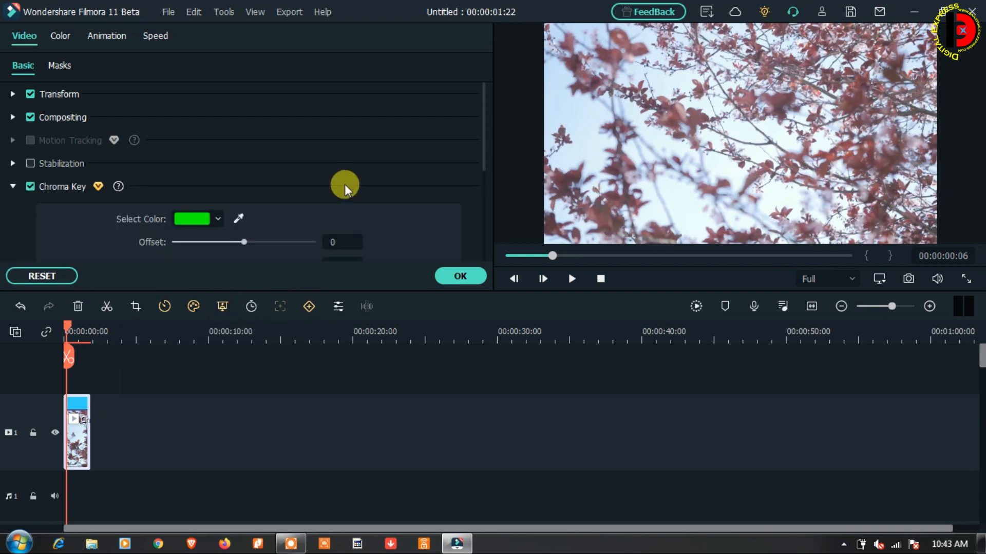
drag(485, 159, 480, 200)
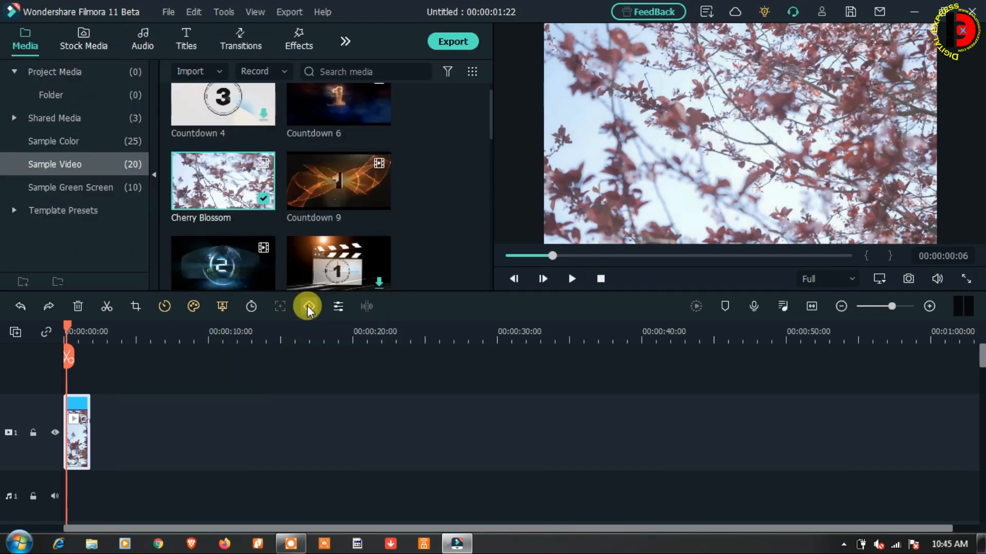
- Add an animation keyframe at the start of the Cherry Blossom clip and confirm the clip settings
click(308, 307)
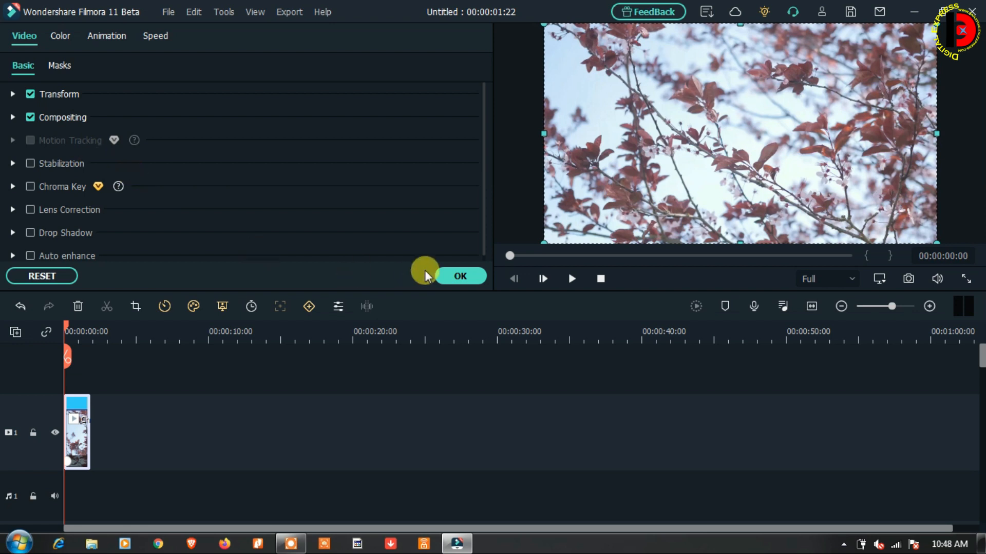
click(447, 275)
- Place the Countdown 6 sample video after the Cherry Blossom clip on the first video track and run Motion Tracking on it
drag(341, 116, 151, 419)
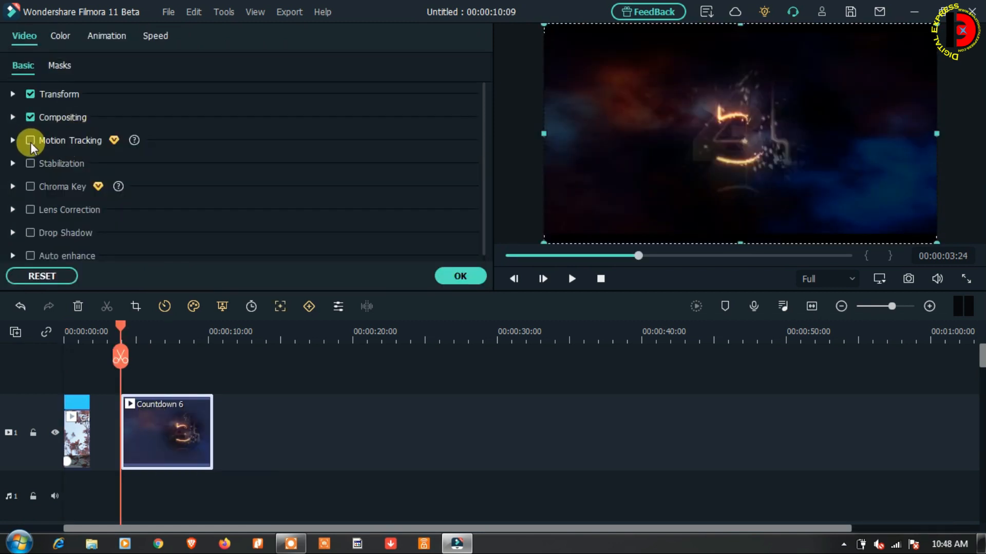
click(30, 139)
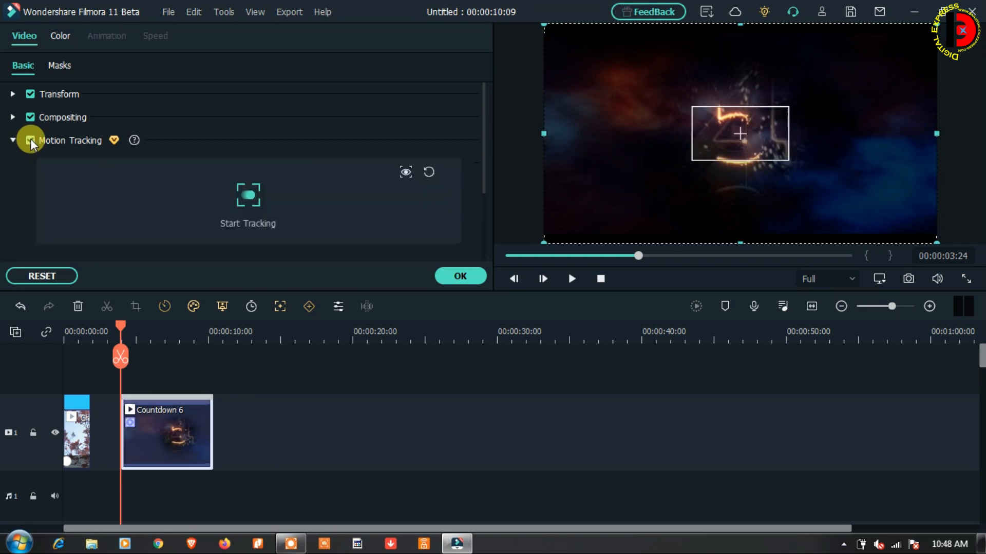
click(242, 202)
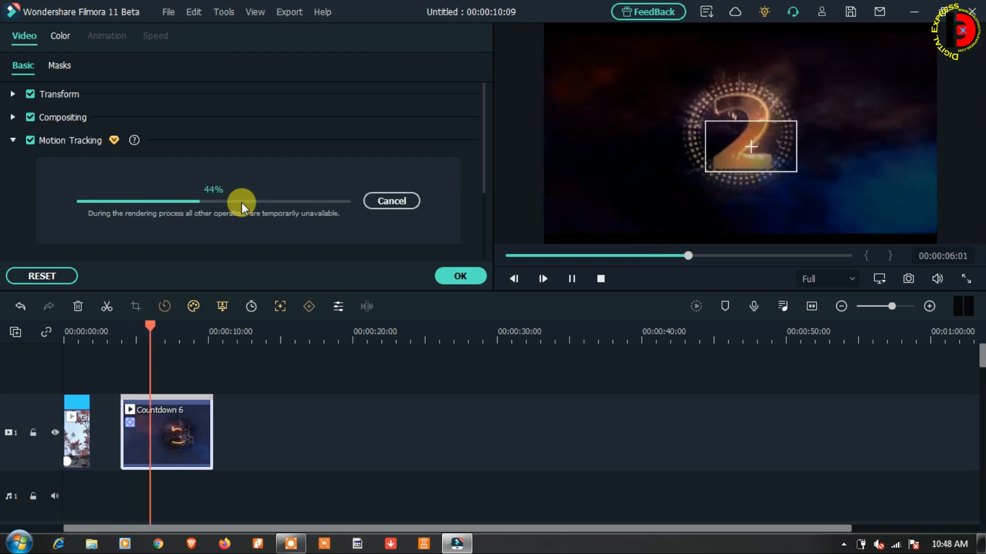
- Examine the available commands for opening projects, importing and recording media, editing clips, and copying or deleting effects
click(169, 12)
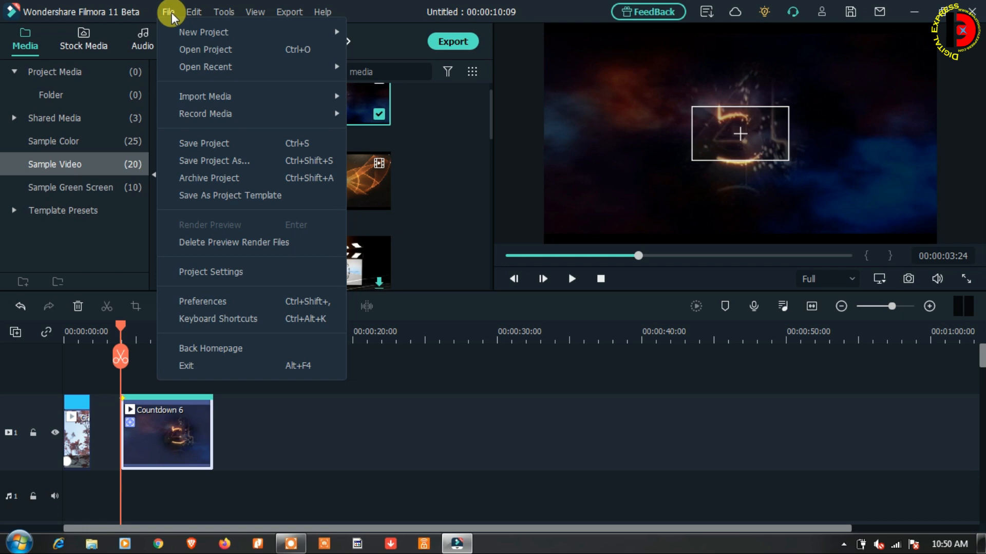
mouse_move(196, 33)
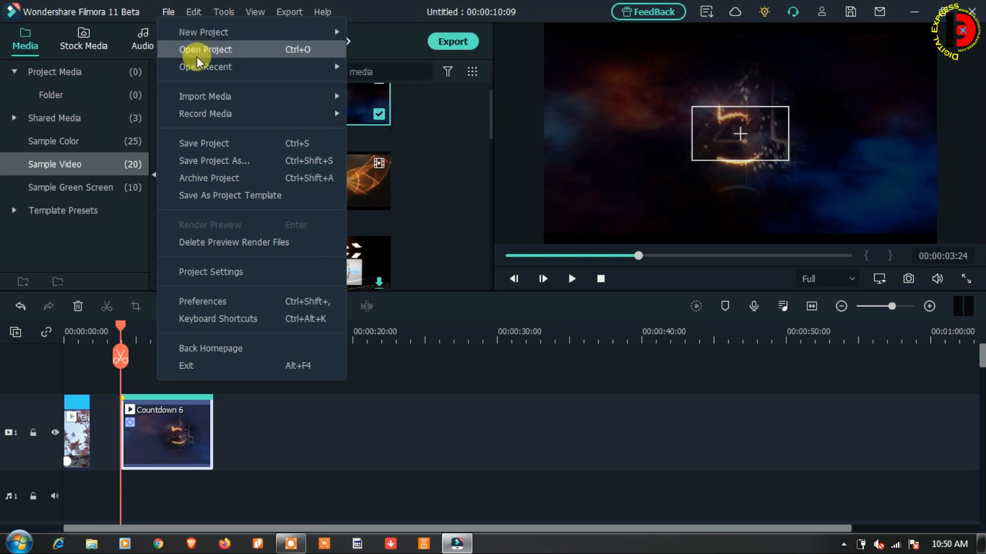
mouse_move(197, 70)
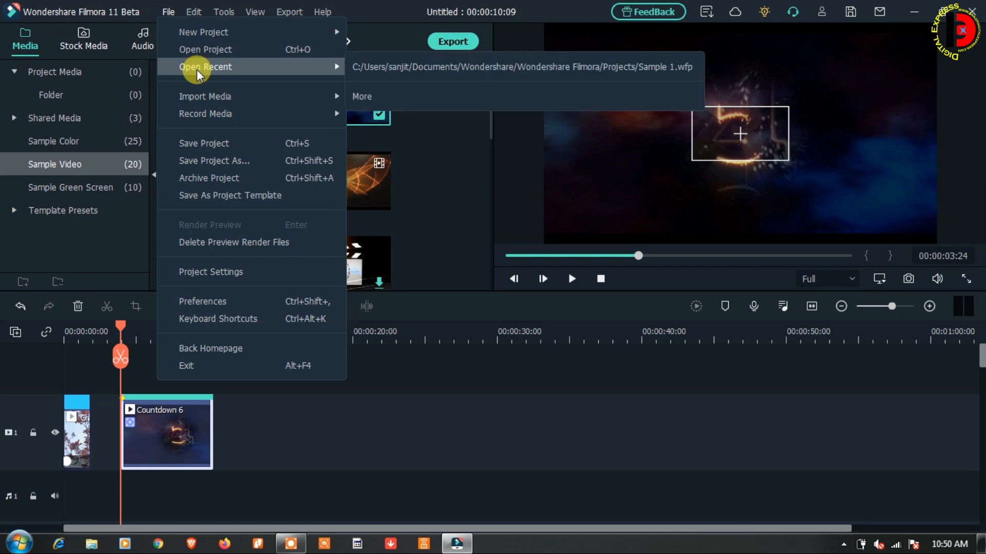
mouse_move(202, 96)
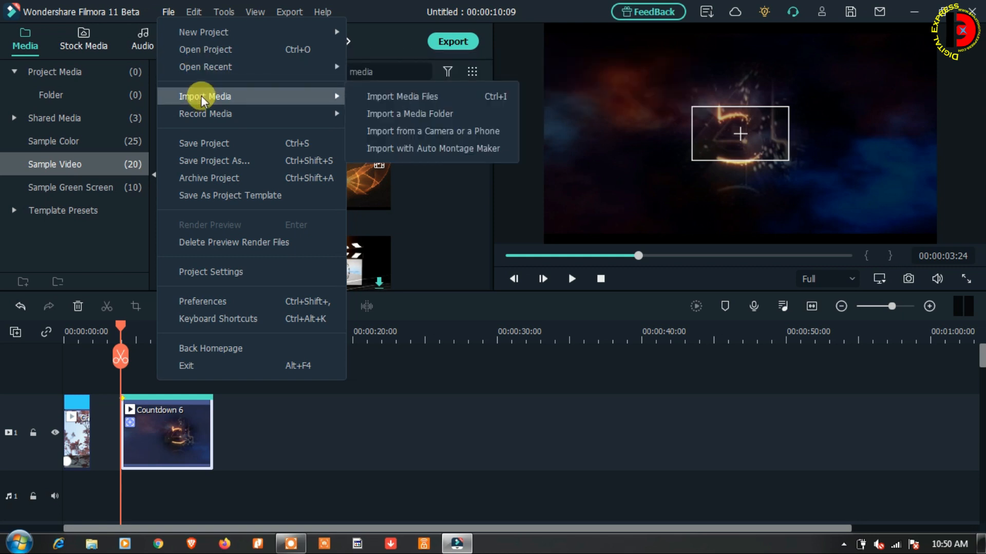
mouse_move(202, 113)
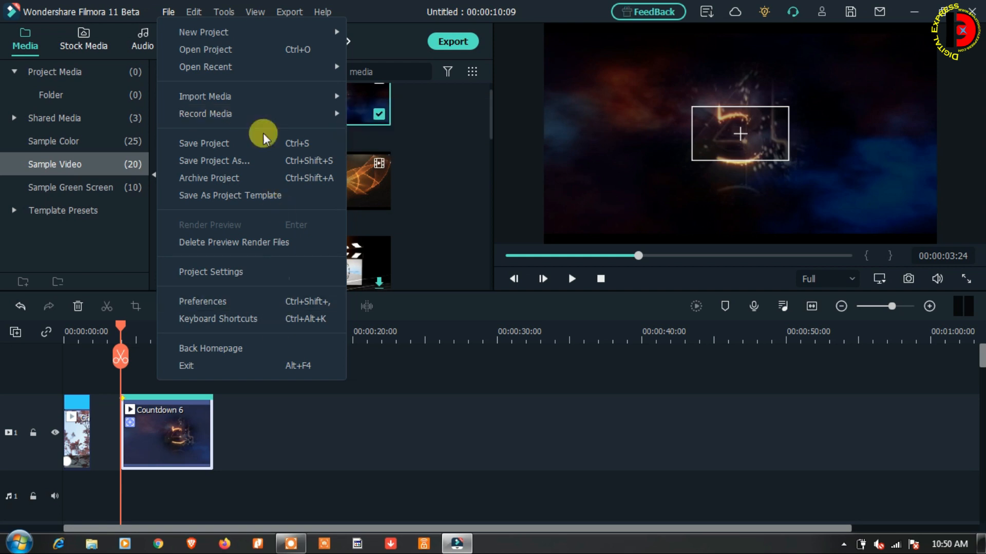
click(193, 10)
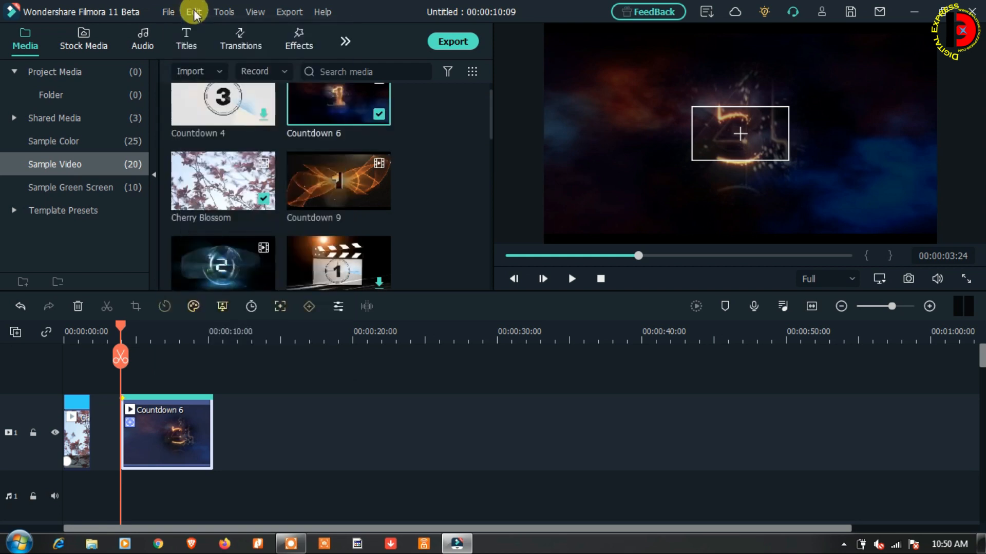
click(193, 9)
mouse_move(270, 254)
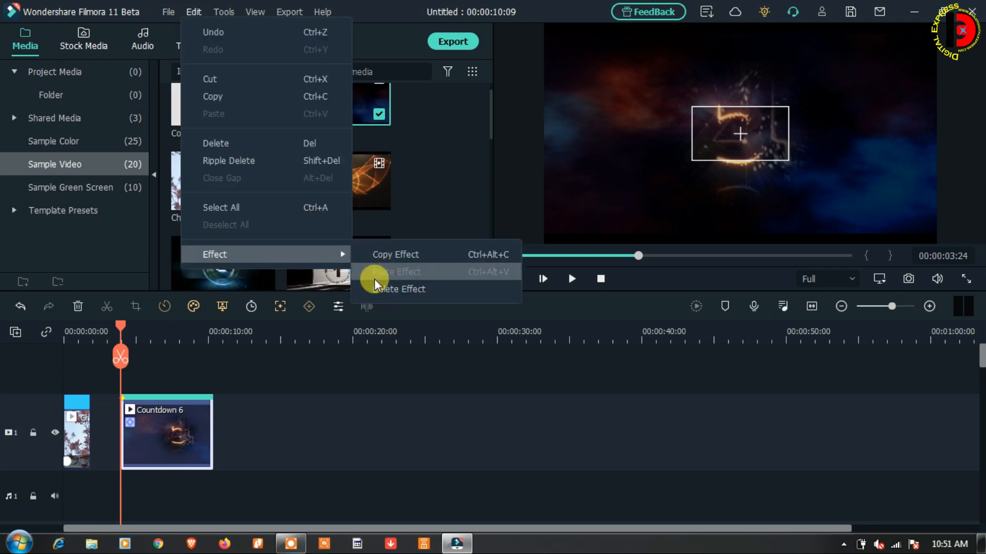
- Examine the available video and color tools, the zoom and playhead navigation commands, and the export options
mouse_move(224, 13)
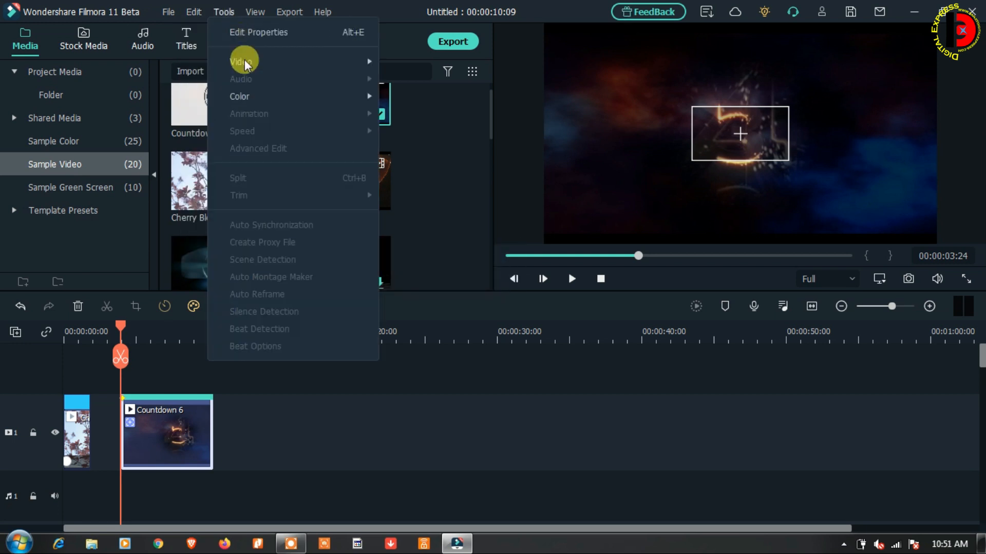
mouse_move(243, 62)
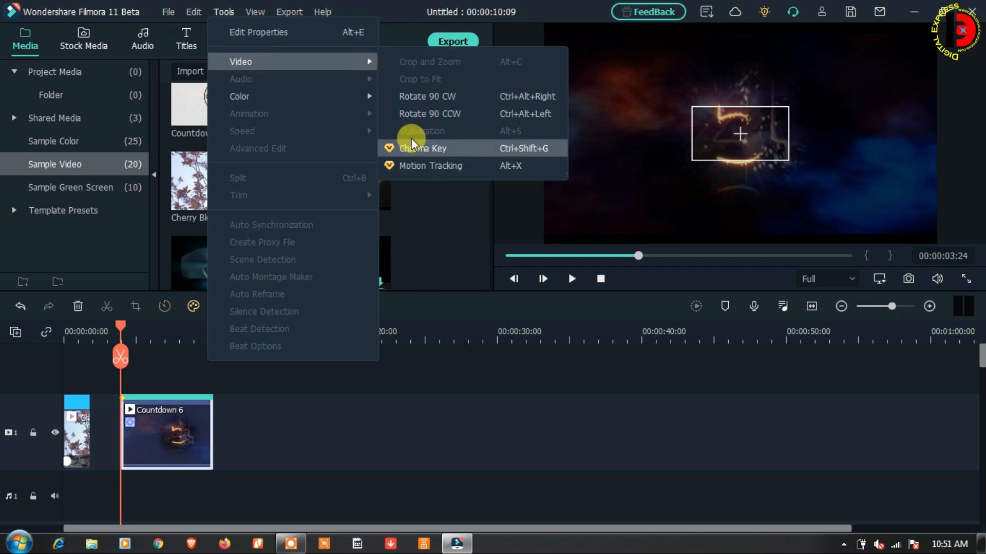
mouse_move(299, 98)
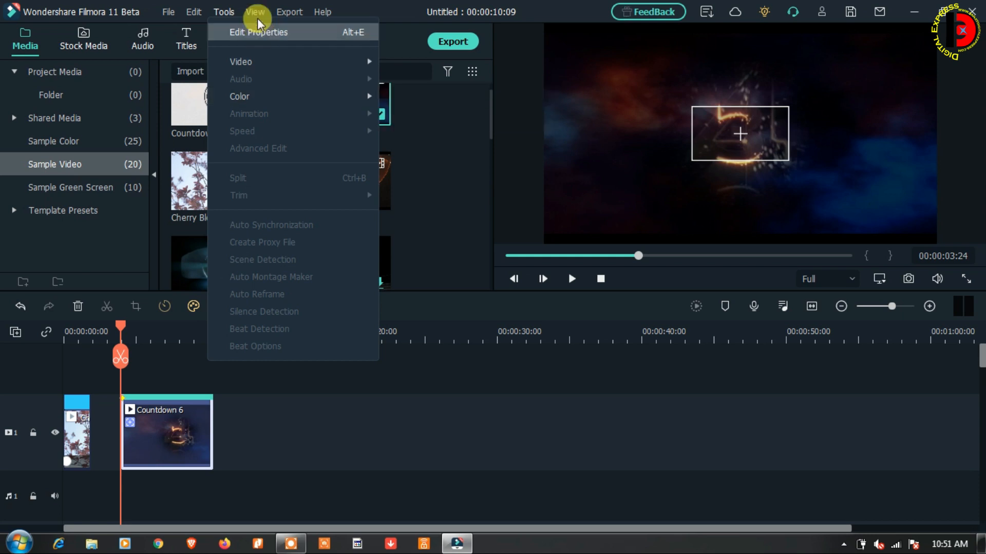
mouse_move(255, 14)
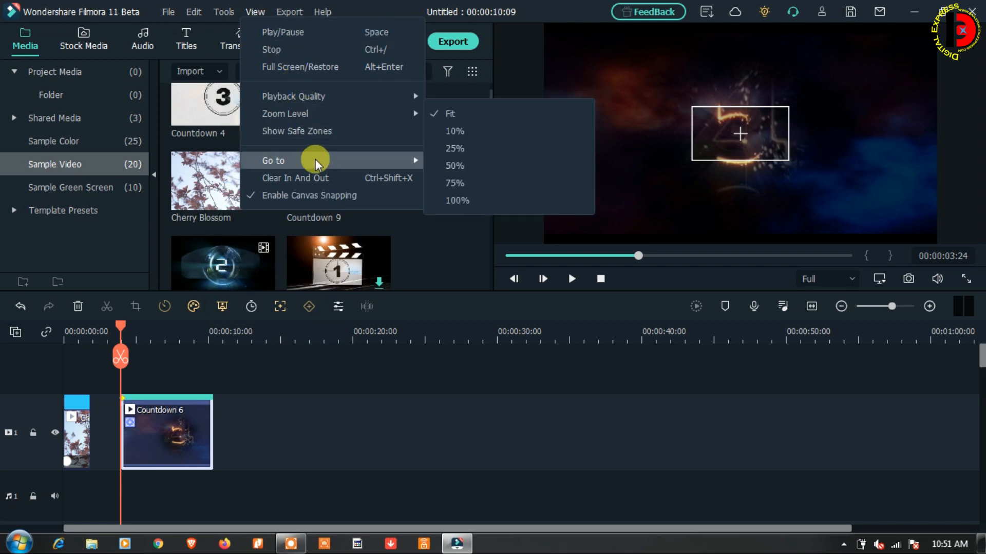
mouse_move(315, 164)
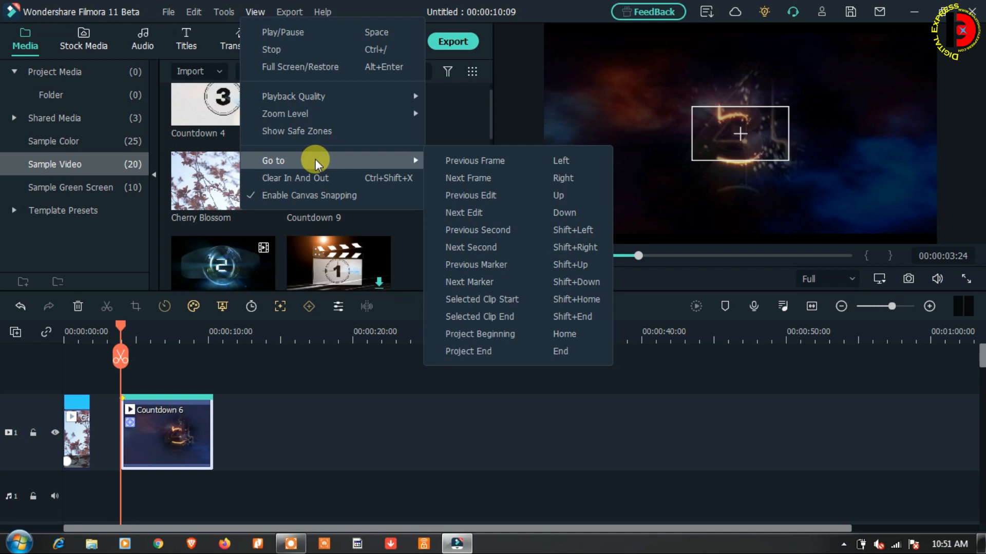
mouse_move(287, 11)
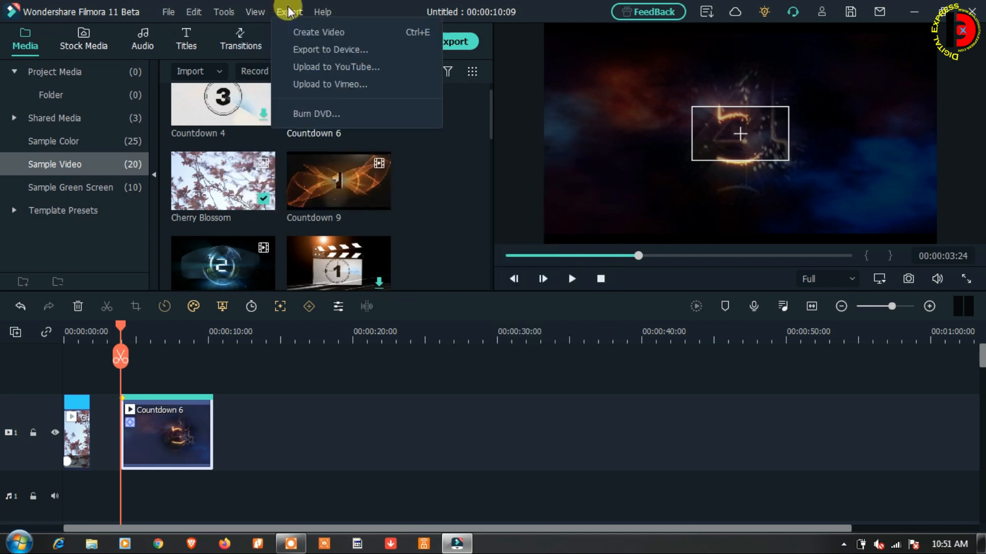